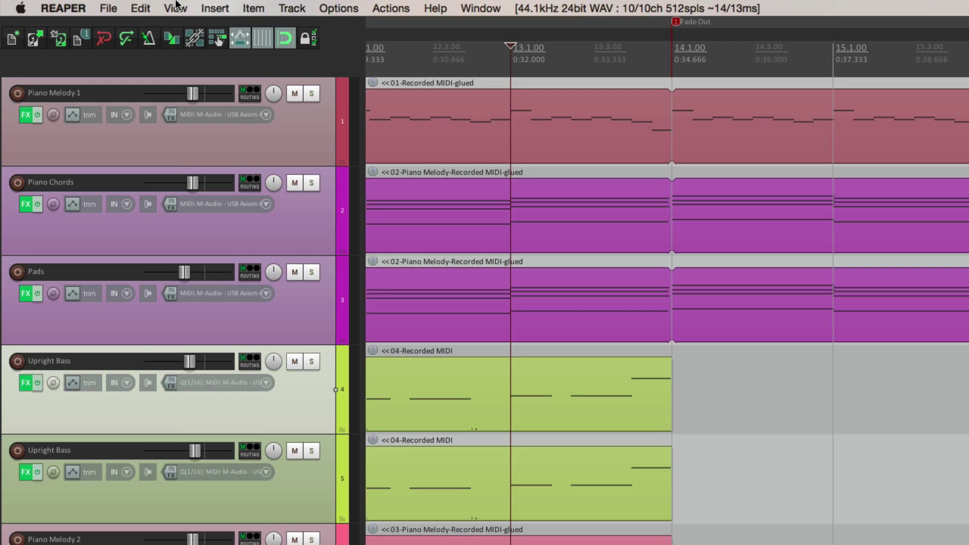
Step: Show the master track, display its volume envelope in a lane, and make that lane much taller
left_click(119, 2)
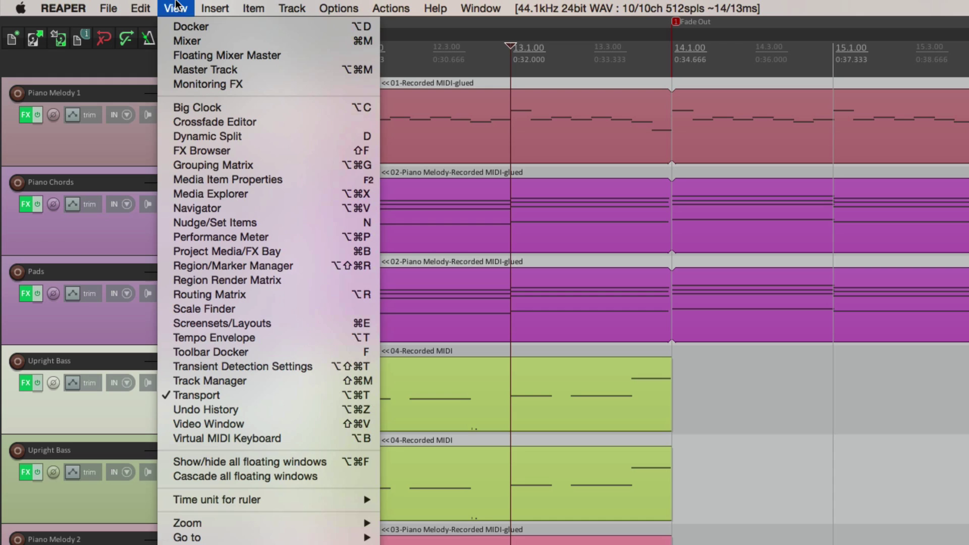
left_click(173, 70)
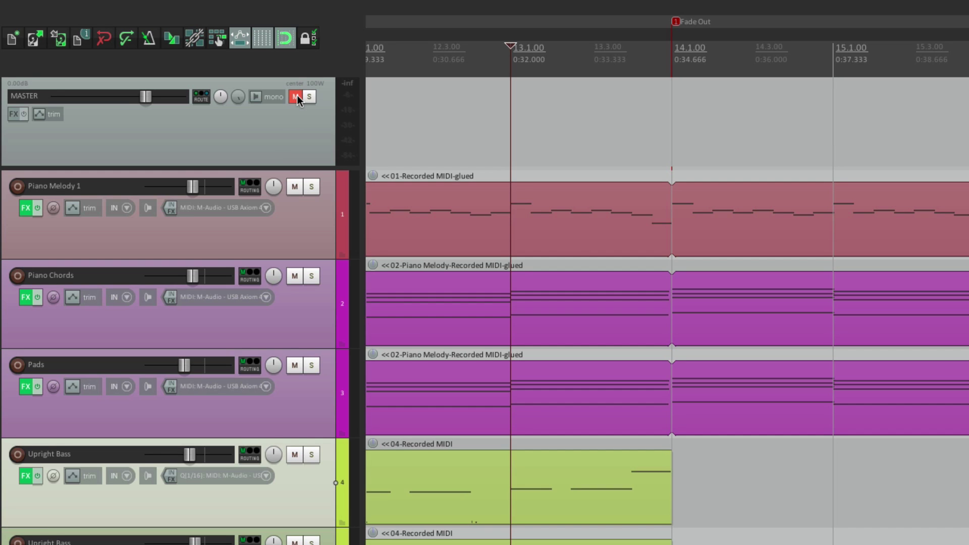
key("space")
left_click(297, 128)
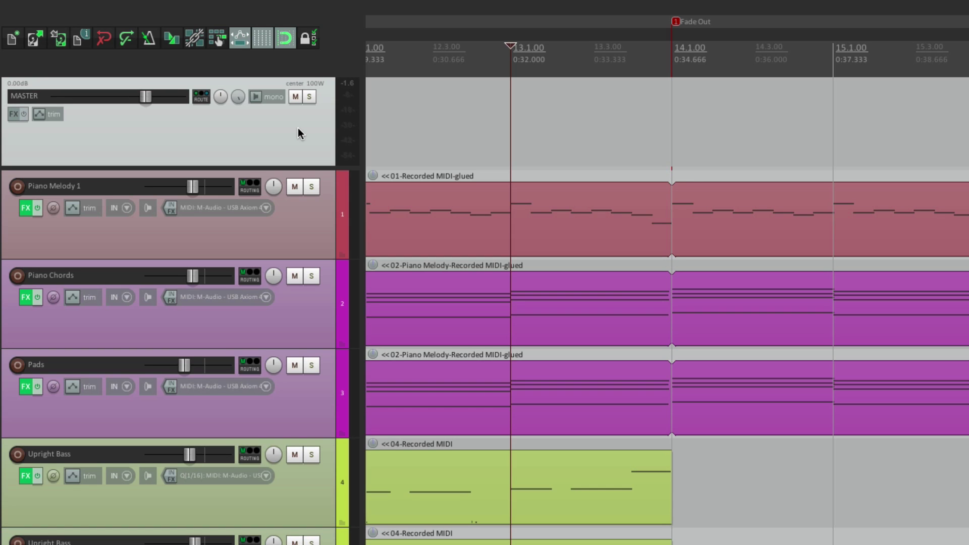
key("v")
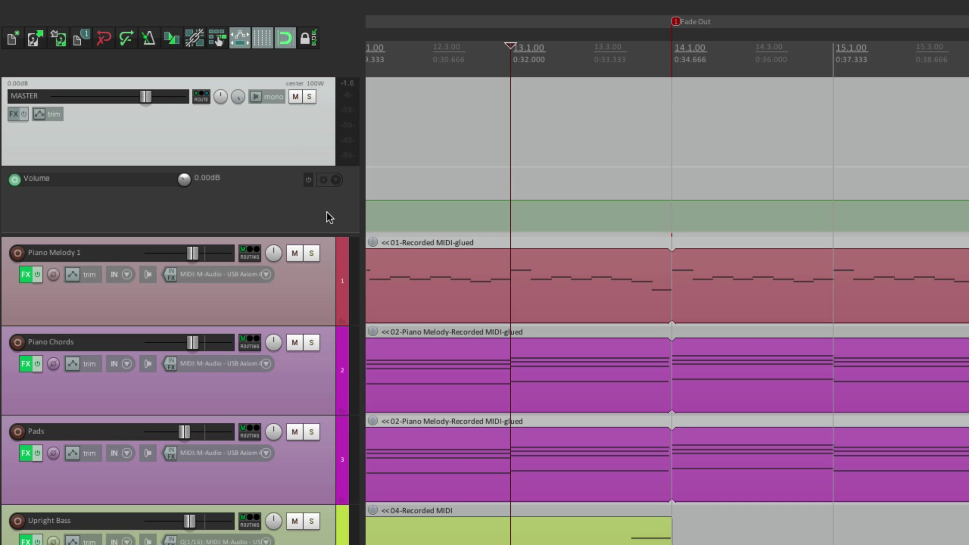
left_click_drag(313, 231, 276, 544)
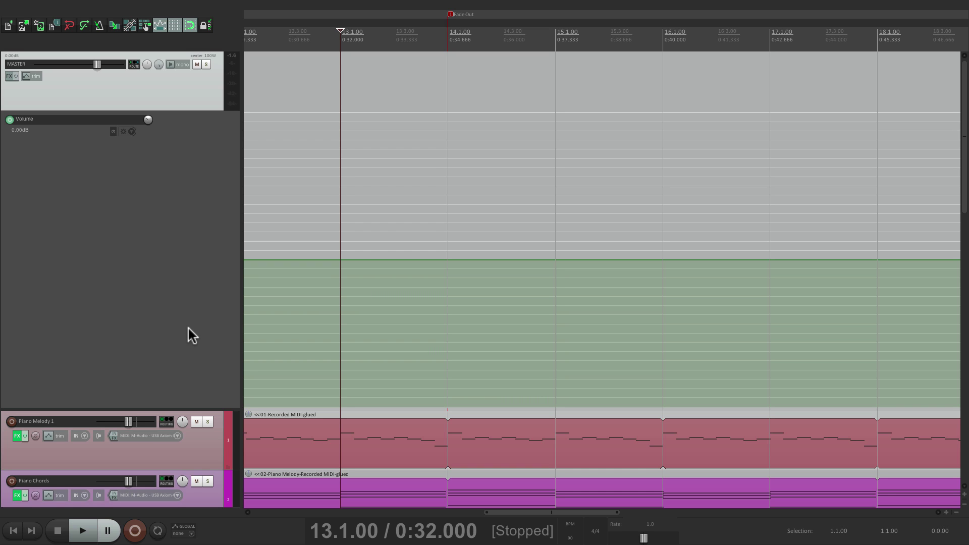
Step: Add master volume envelope points at 14.1.00 and 16.1.00, lower the second to -inf dB, and play the fade
left_click(448, 259)
left_click(662, 259)
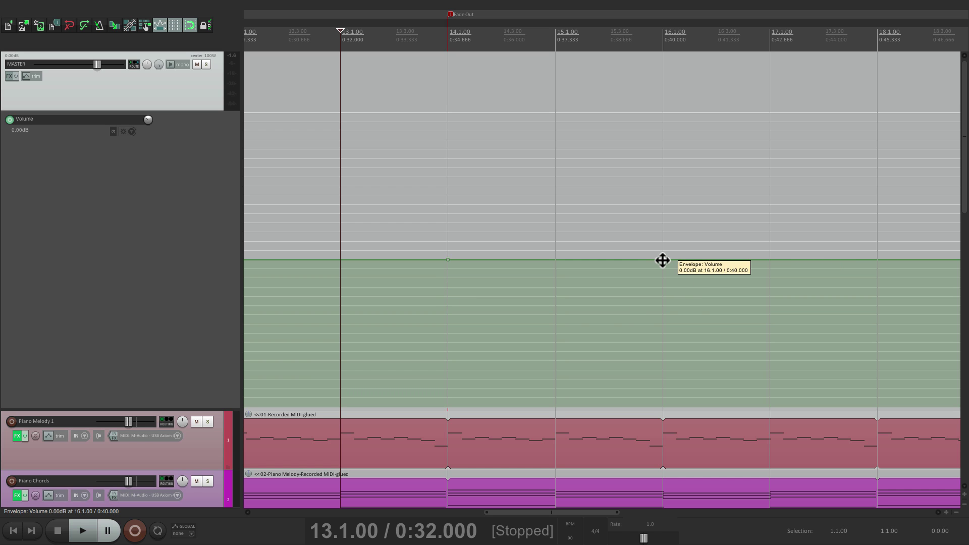
left_click_drag(662, 260, 662, 405)
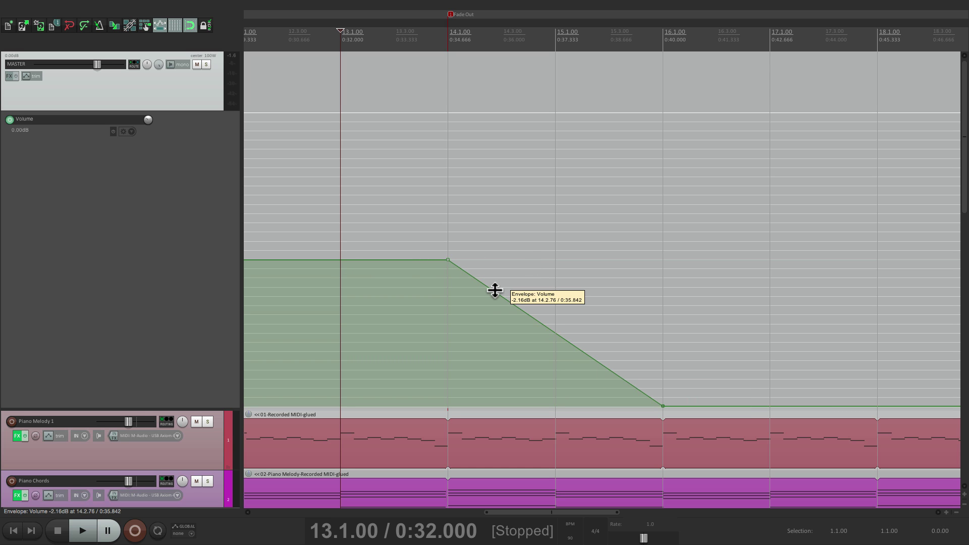
key("space")
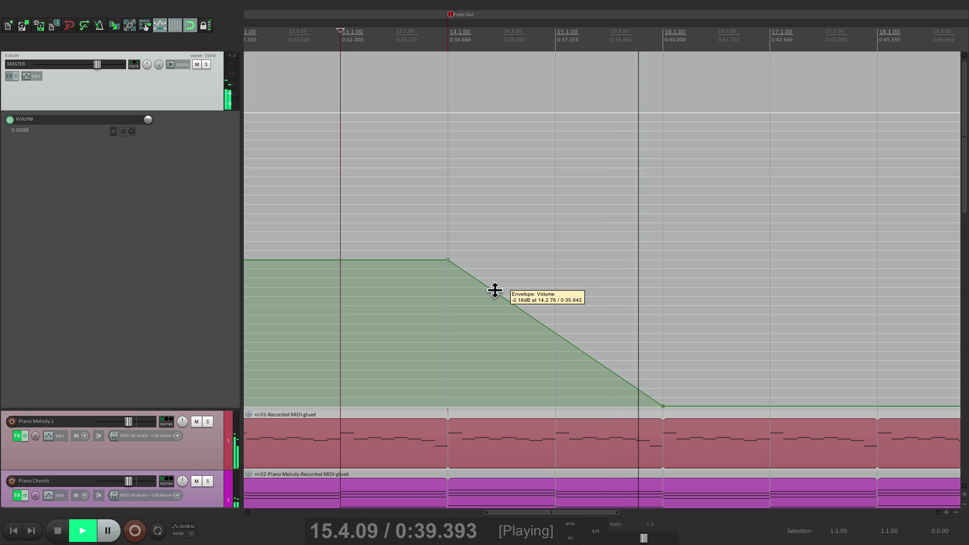
key("space")
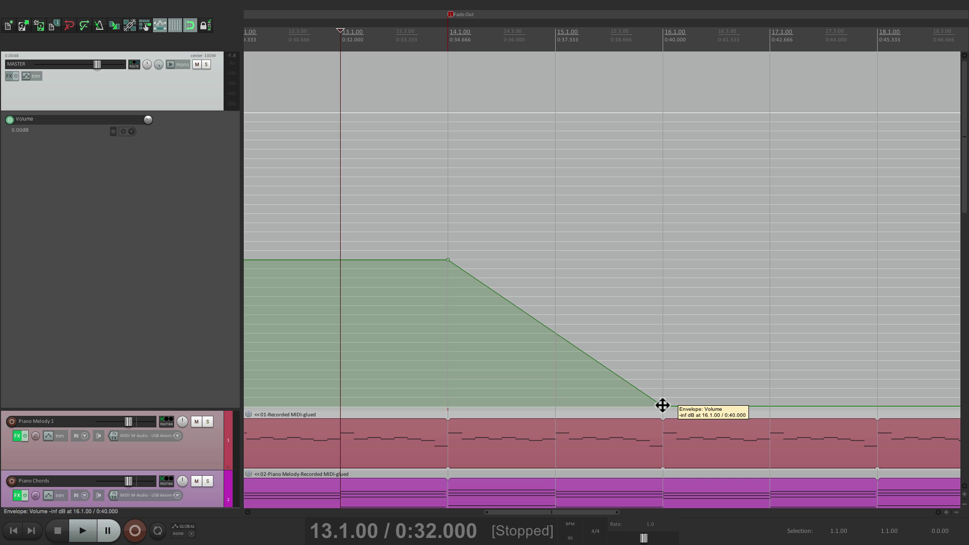
Step: Move the fade's end point to 18.1.00, keeping it at -inf dB, and play back the longer fade
left_click_drag(663, 405, 878, 429)
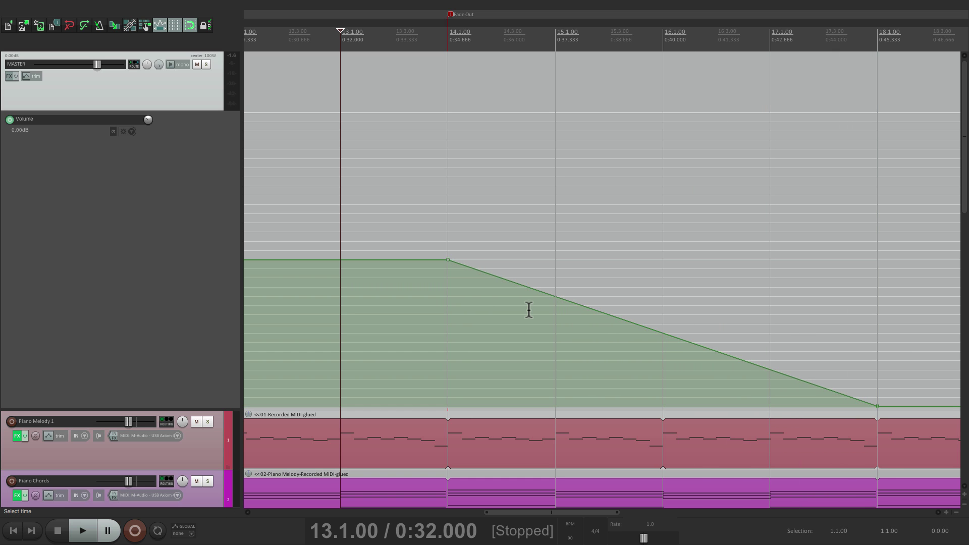
scroll(448, 308, "right", 2)
key("space")
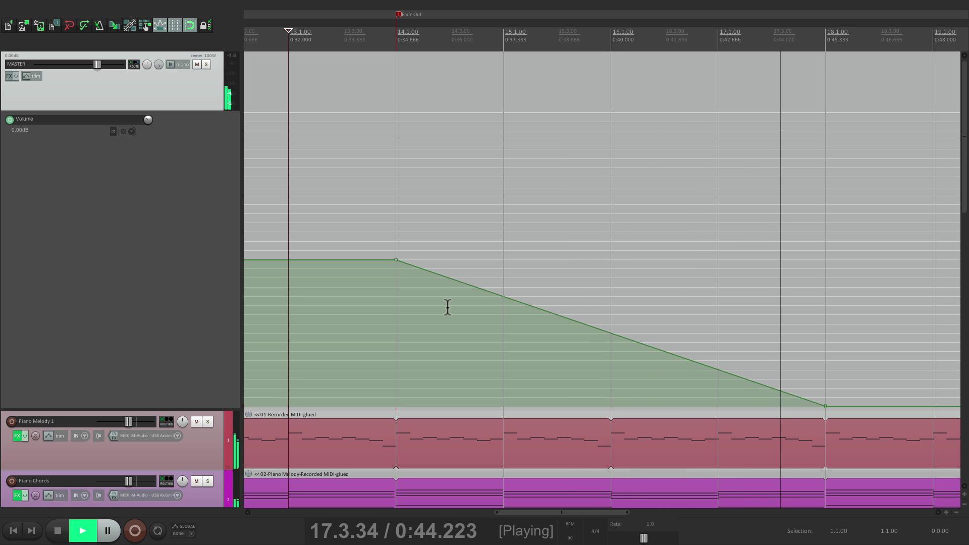
key("space")
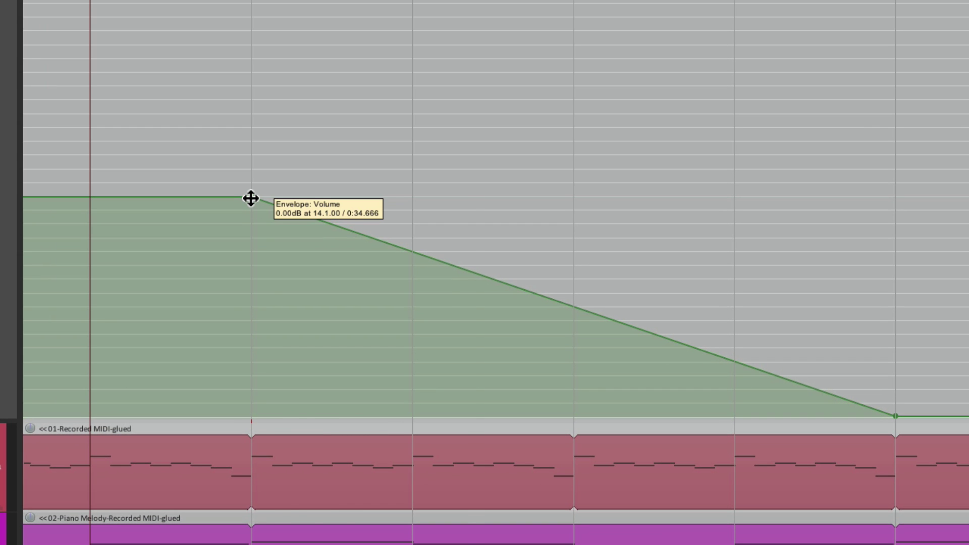
Step: Set the shape of the fade's starting point at 14.1.00 to Slow start/end
right_click(251, 198)
mouse_move(261, 251)
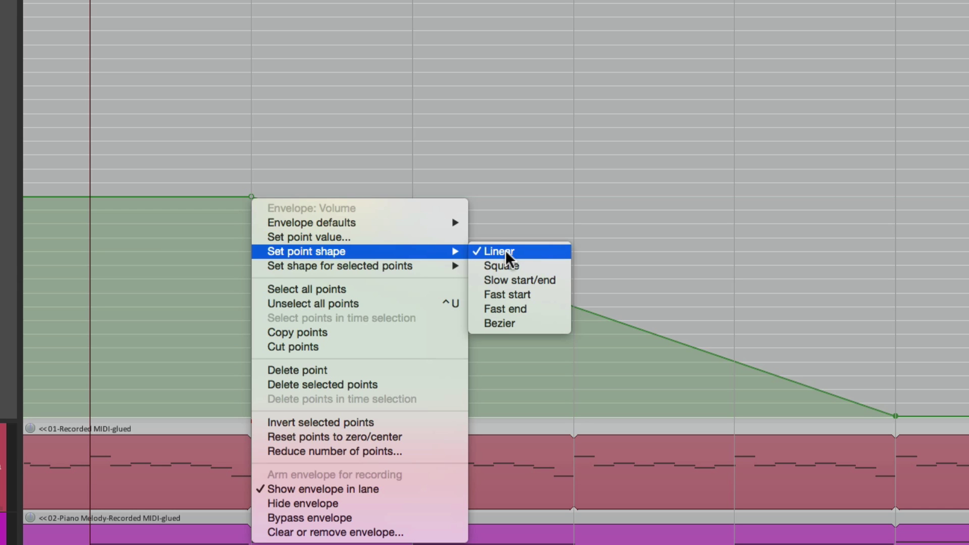
left_click(532, 284)
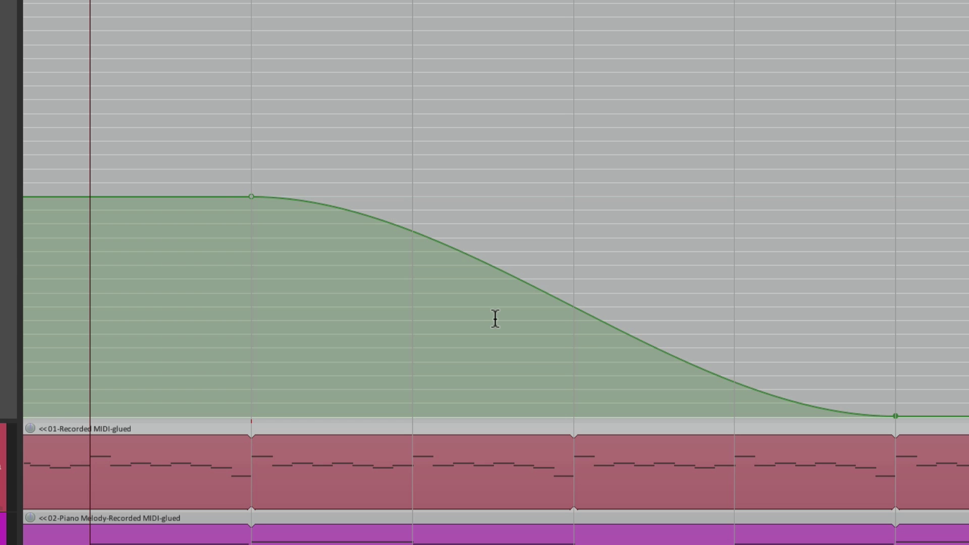
Step: Set the shape of the fade's starting point at 14.1.00 to Fast start and listen to the fade
right_click(251, 196)
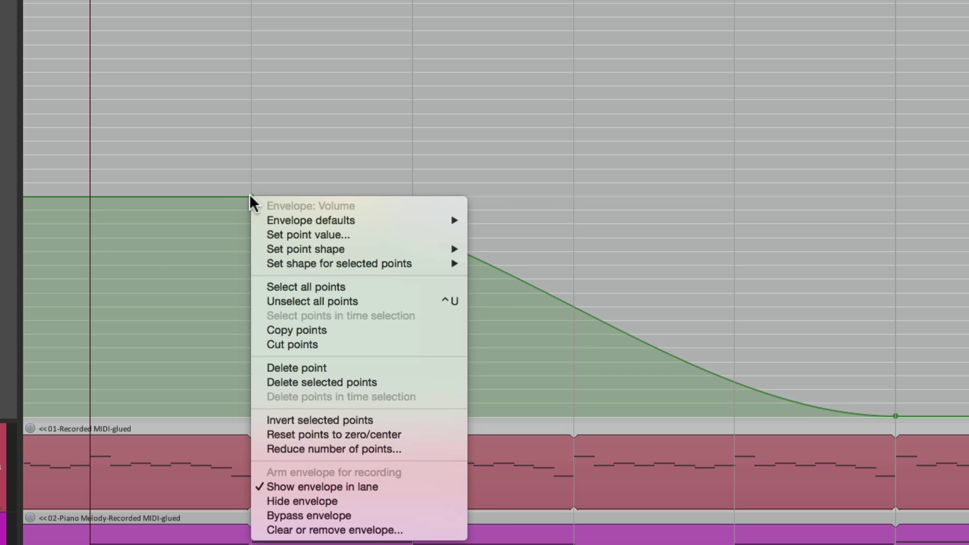
mouse_move(272, 249)
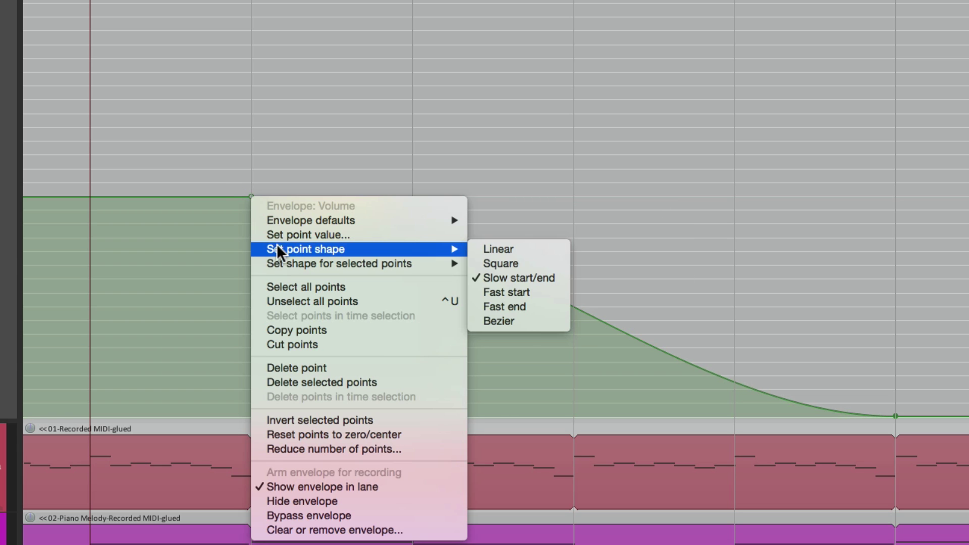
left_click(567, 291)
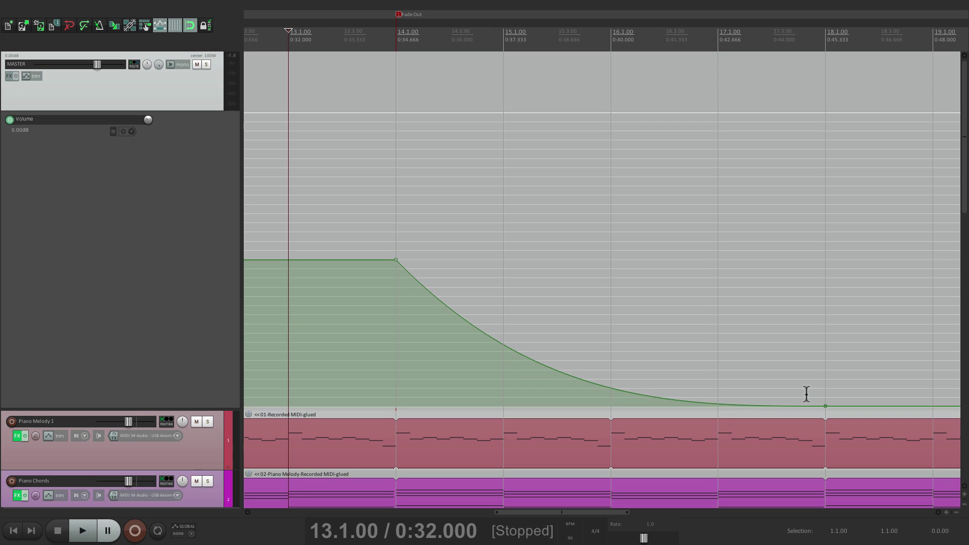
key("space")
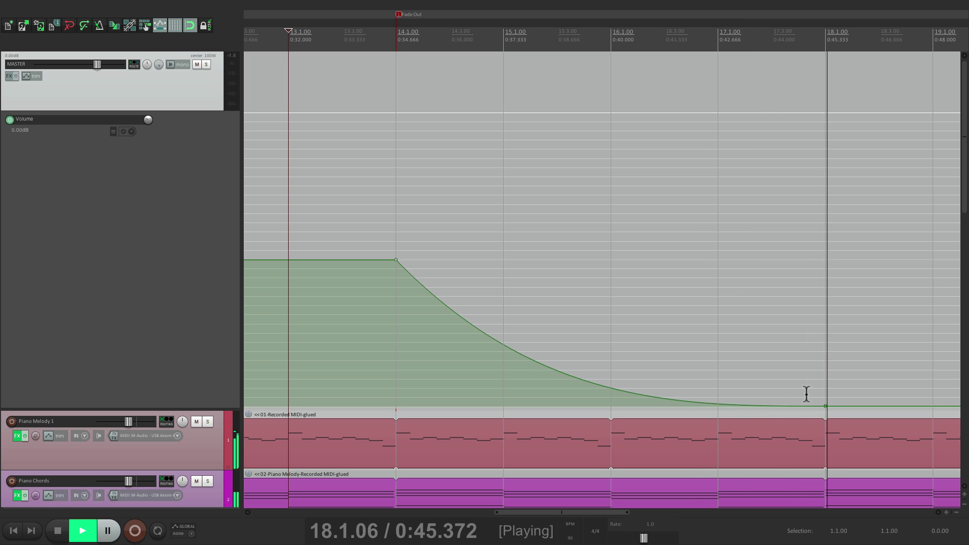
key("space")
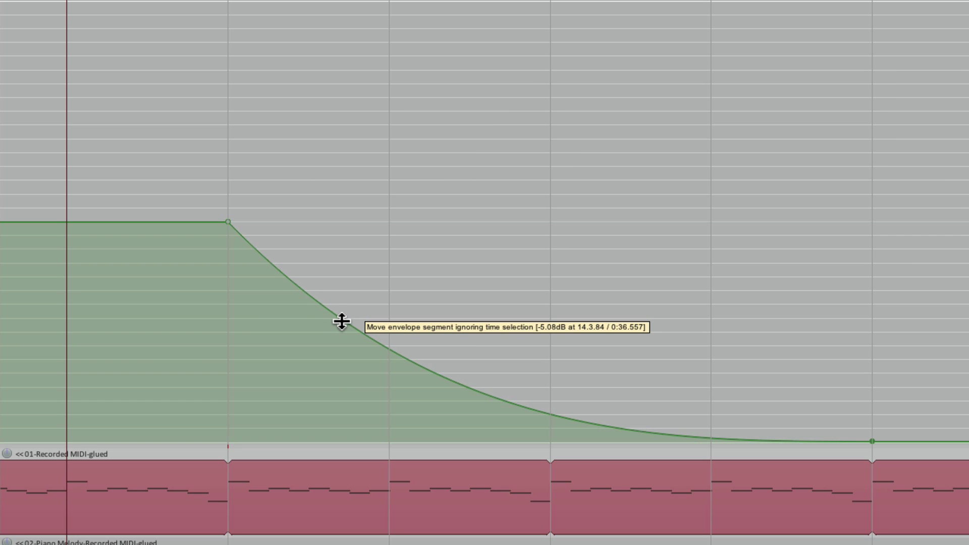
Step: Adjust the curvature of the fade segment so it falls more gradually toward the end, and play it back
left_click_drag(340, 320, 396, 363)
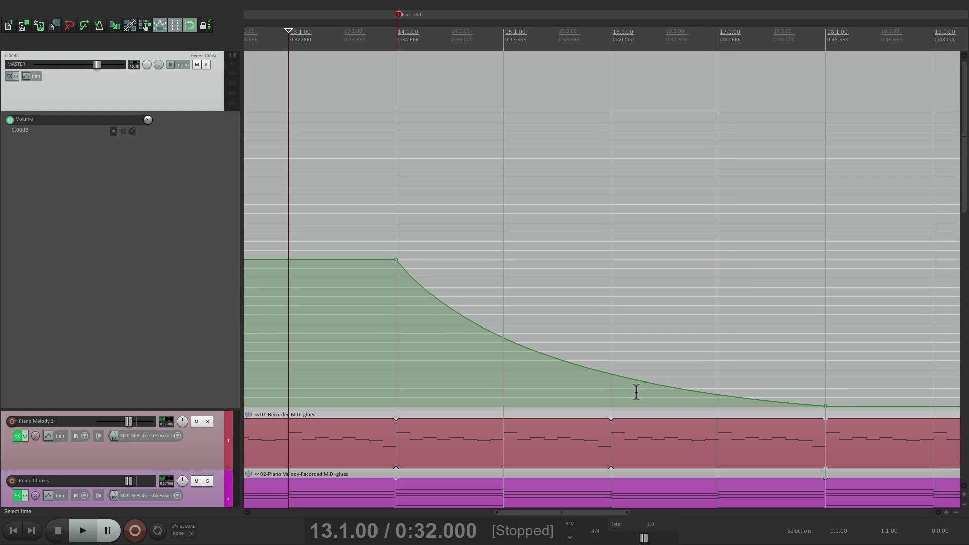
key("space")
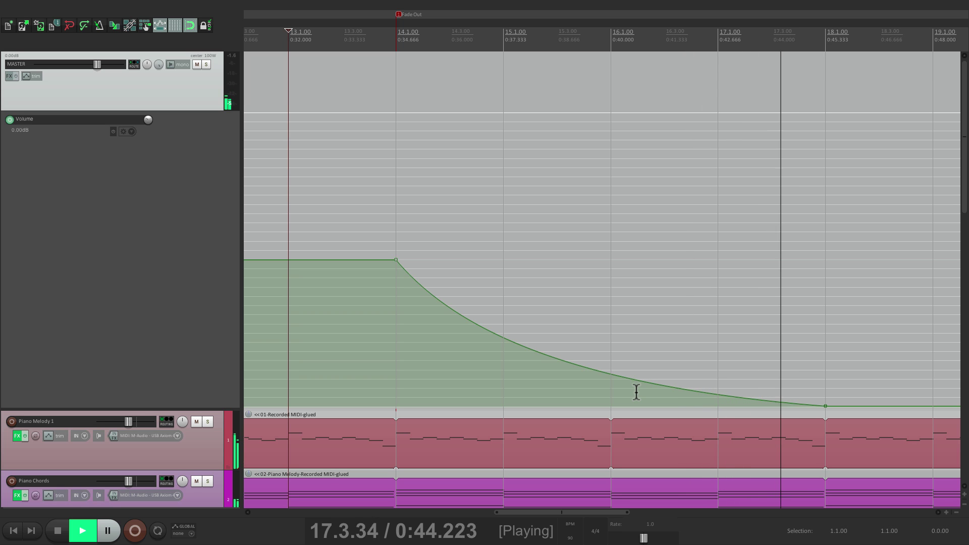
key("space")
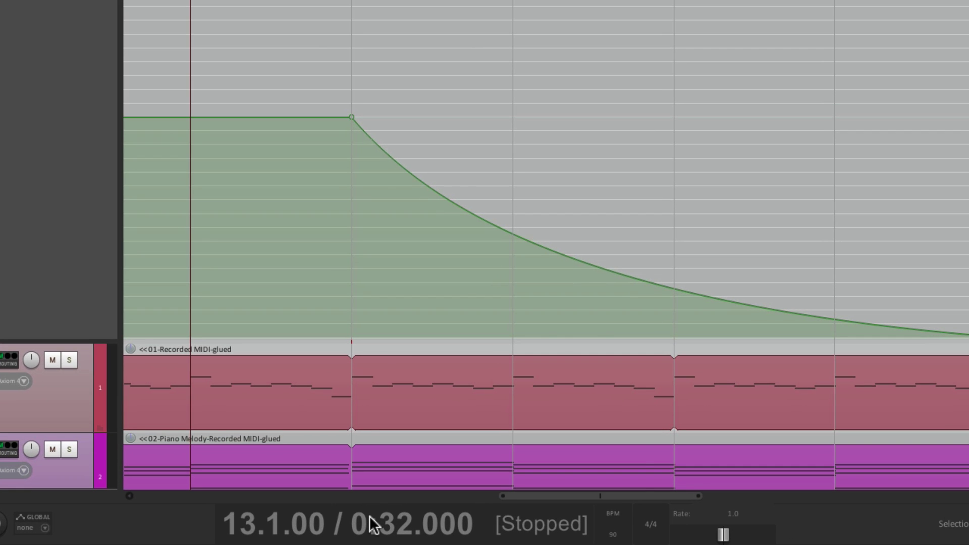
Step: Switch the transport time display to Minutes:Seconds and make a time selection over the fade from 0:34.666 to 0:45.333
right_click(373, 524)
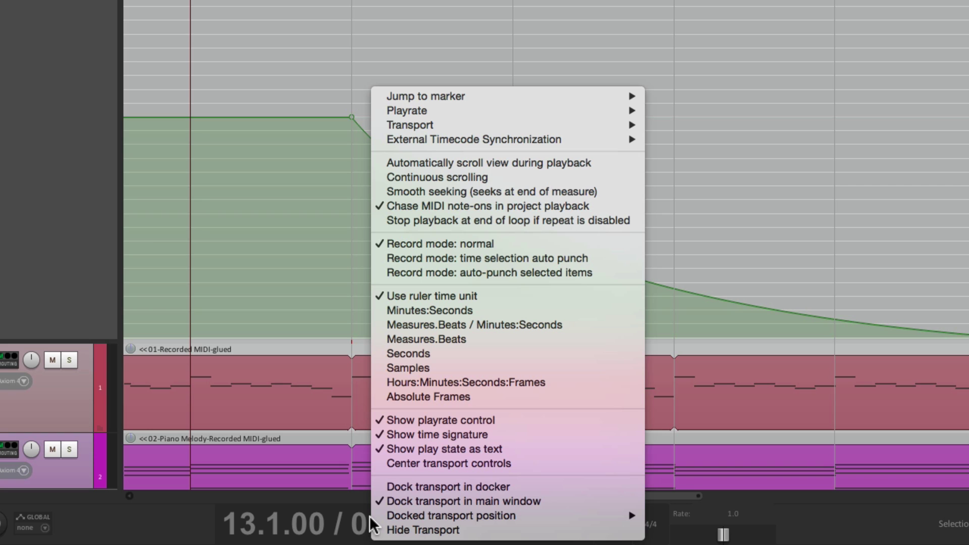
left_click(492, 311)
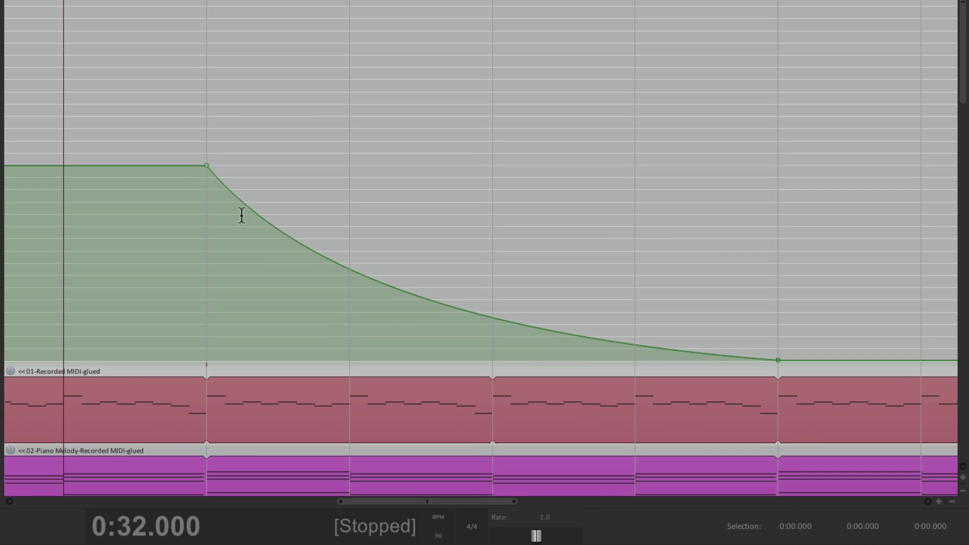
left_click_drag(209, 205, 774, 266)
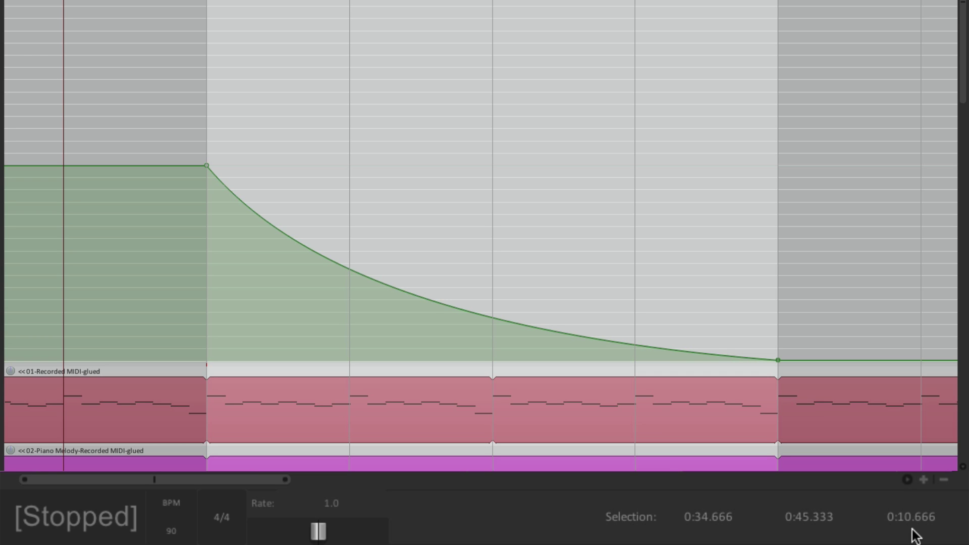
Step: Extend the time selection to a length of 0:15.000 and move the fade's end point to the selection's end at 0:49.666
scroll(470, 245, "down", 2)
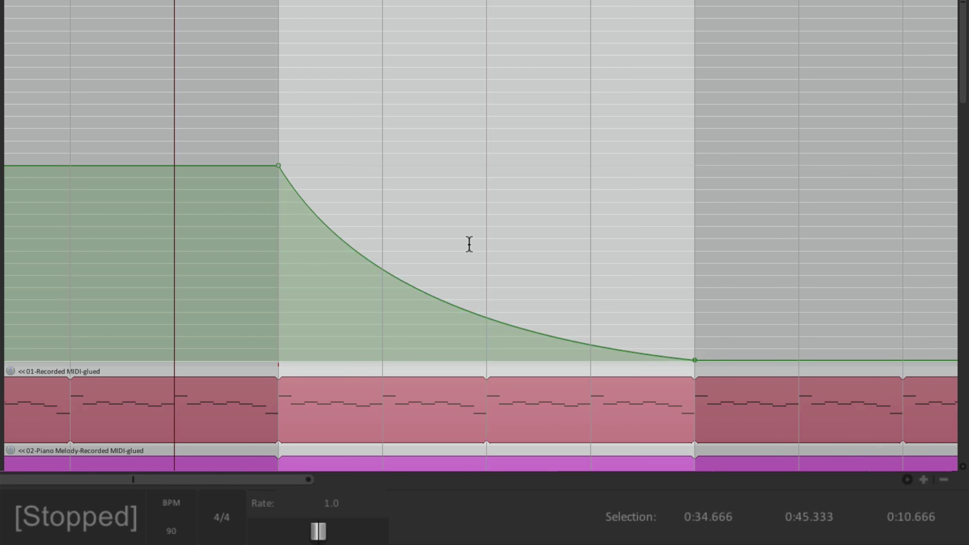
scroll(470, 244, "right", 4)
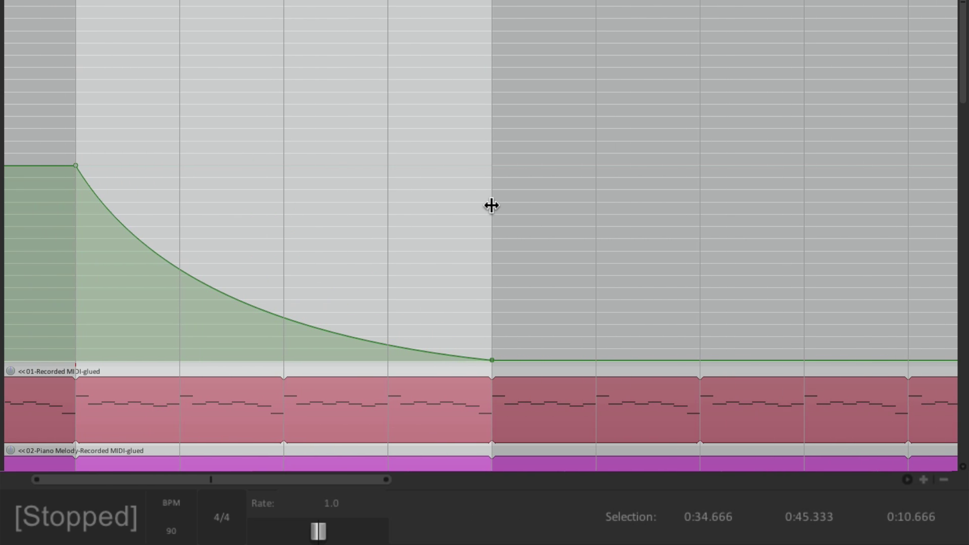
left_click_drag(492, 205, 661, 208)
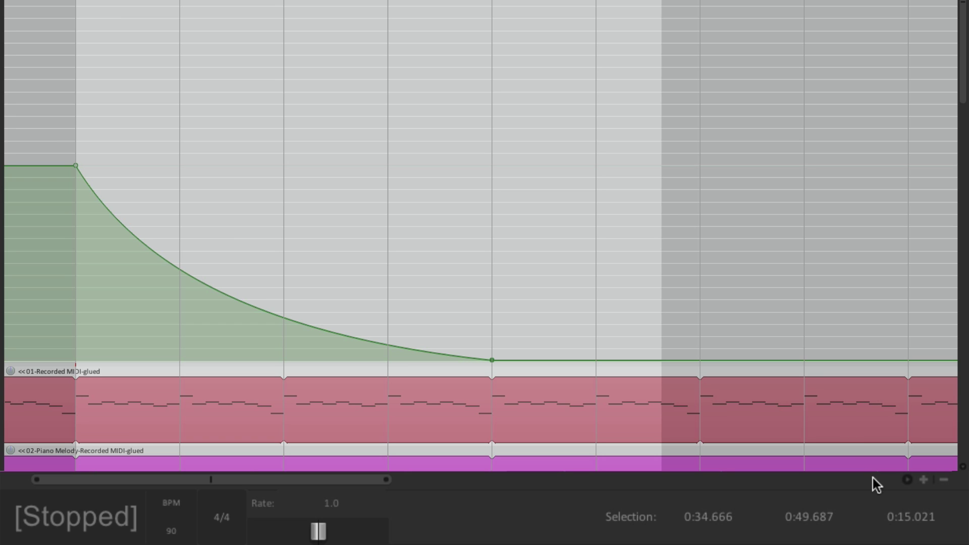
left_click(920, 516)
type("0:15.000")
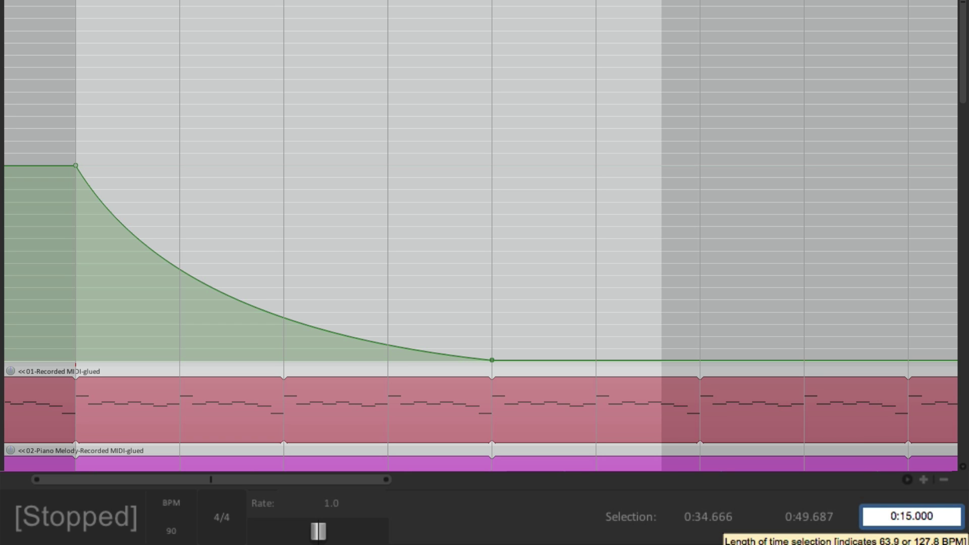
key("Return")
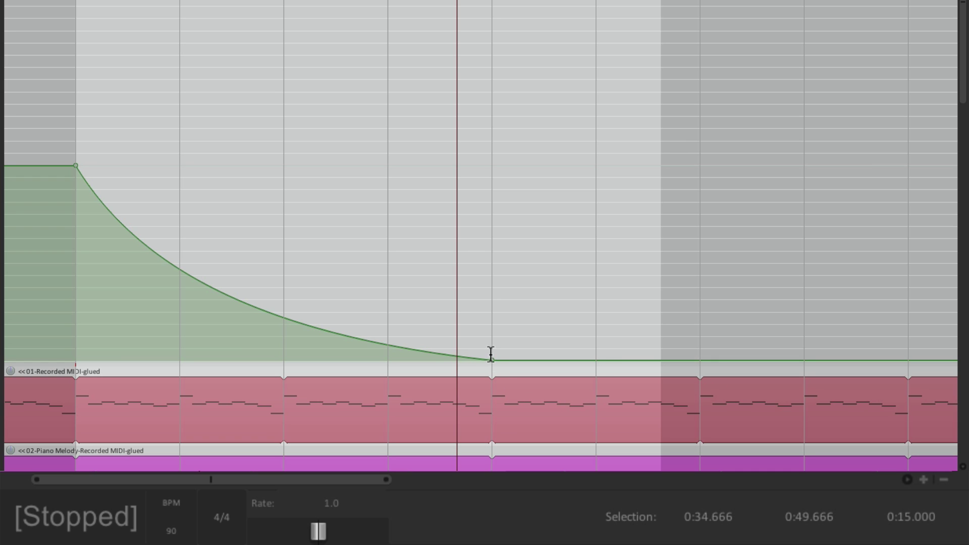
left_click_drag(491, 361, 660, 371)
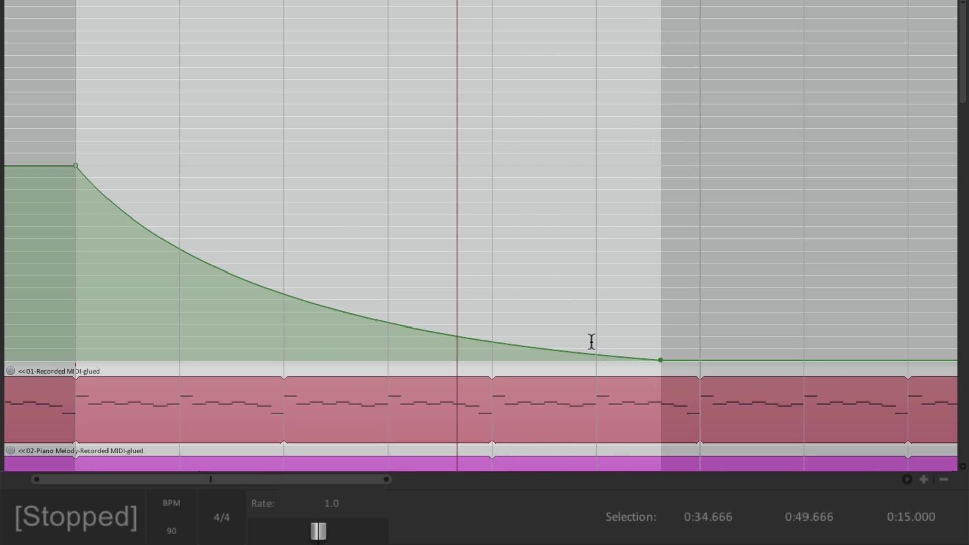
key("Escape")
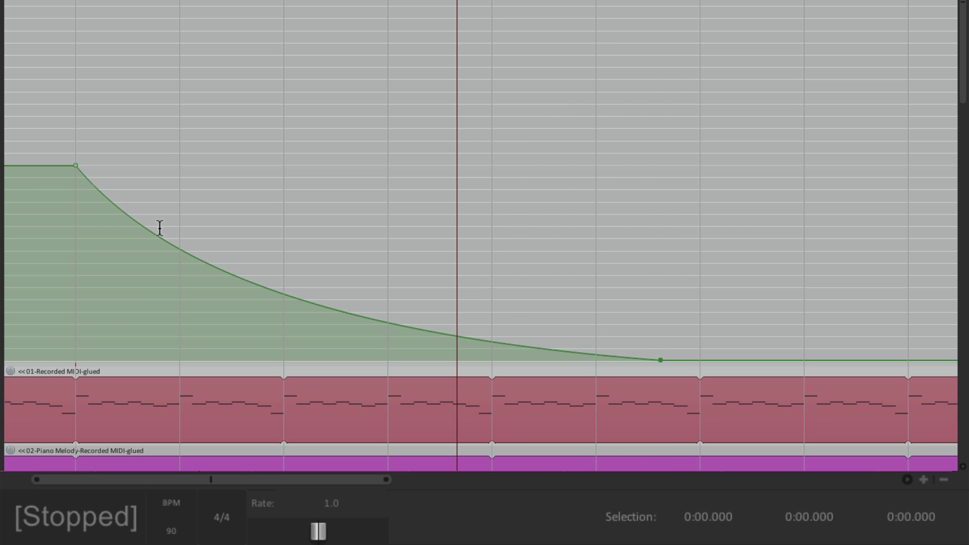
Step: Place the edit cursor one measure before the fade begins and start playback to hear the 15-second fade
scroll(238, 172, "down", 2)
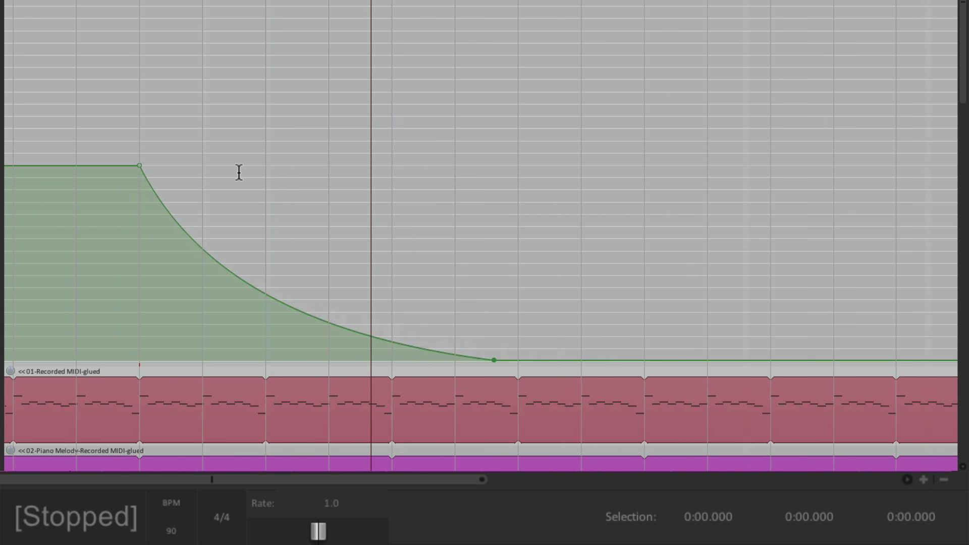
scroll(238, 172, "left", 2)
scroll(157, 198, "up", 2)
left_click(112, 171)
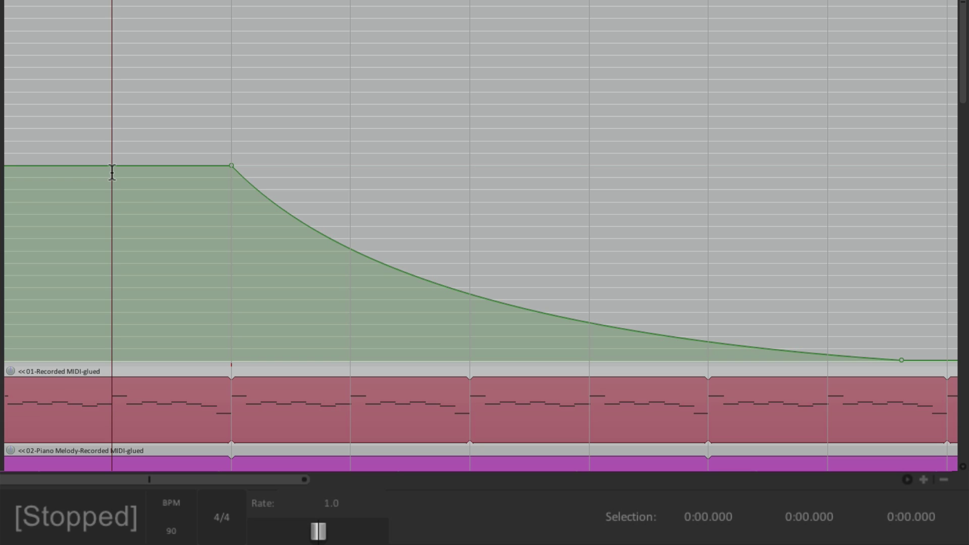
key("space")
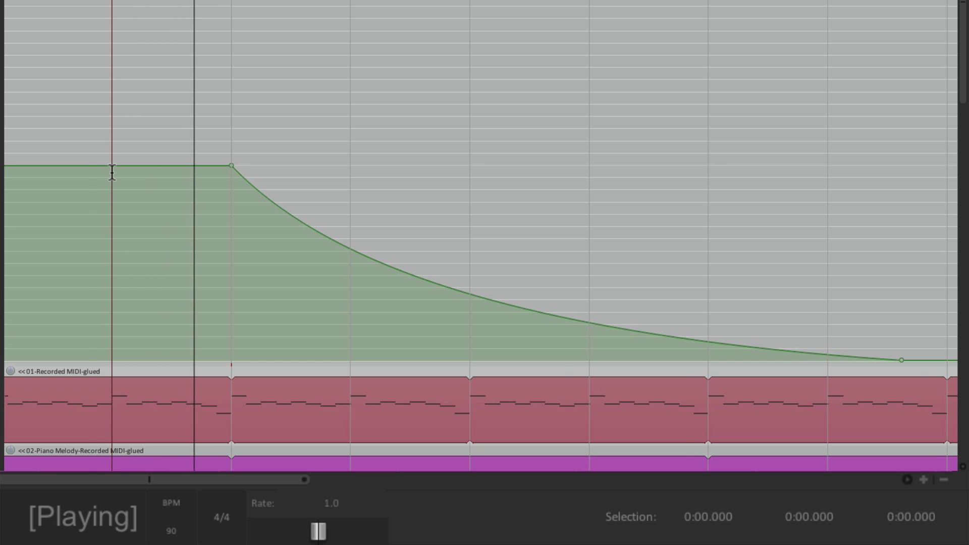
Step: Try raising the fade's start and end points together on the volume envelope, and undo the move
scroll(112, 172, "right", 1)
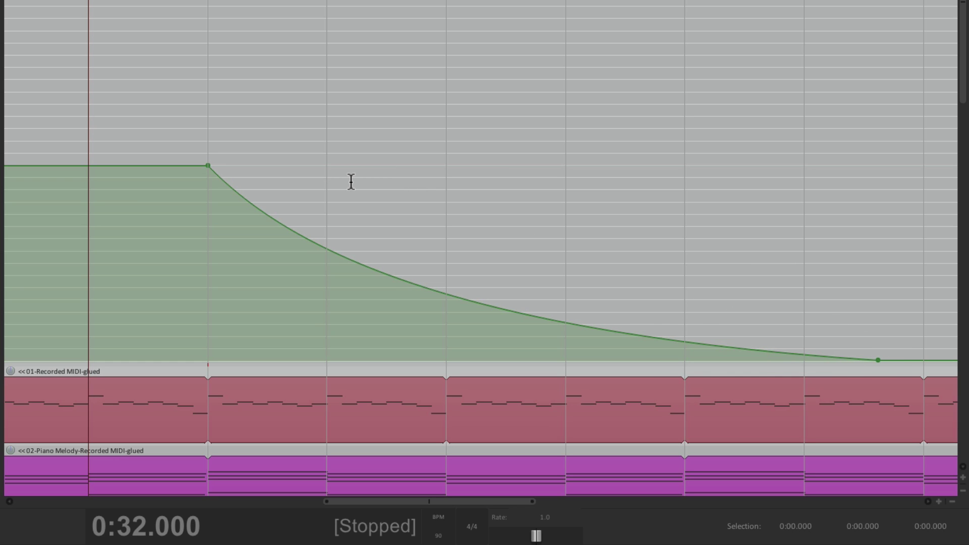
left_click_drag(209, 166, 213, 108)
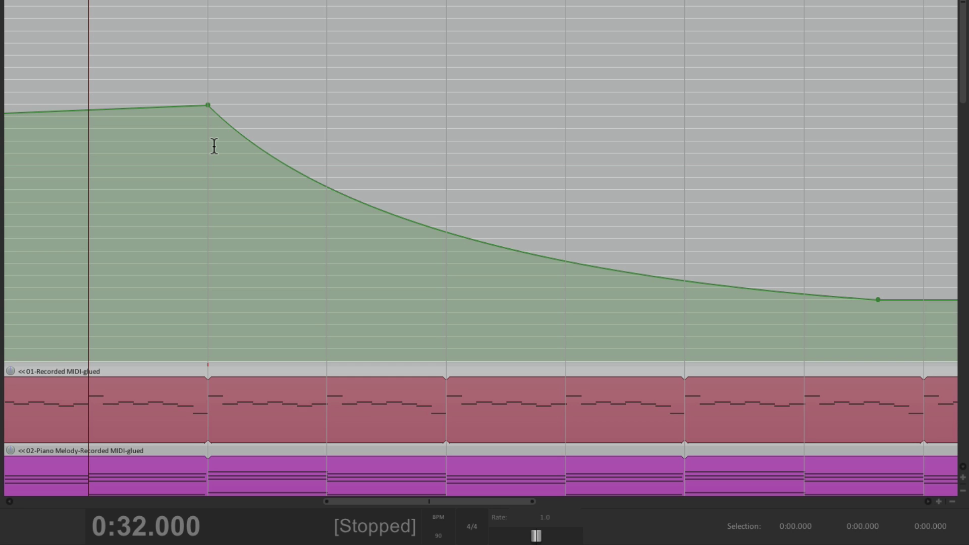
key("ctrl+z")
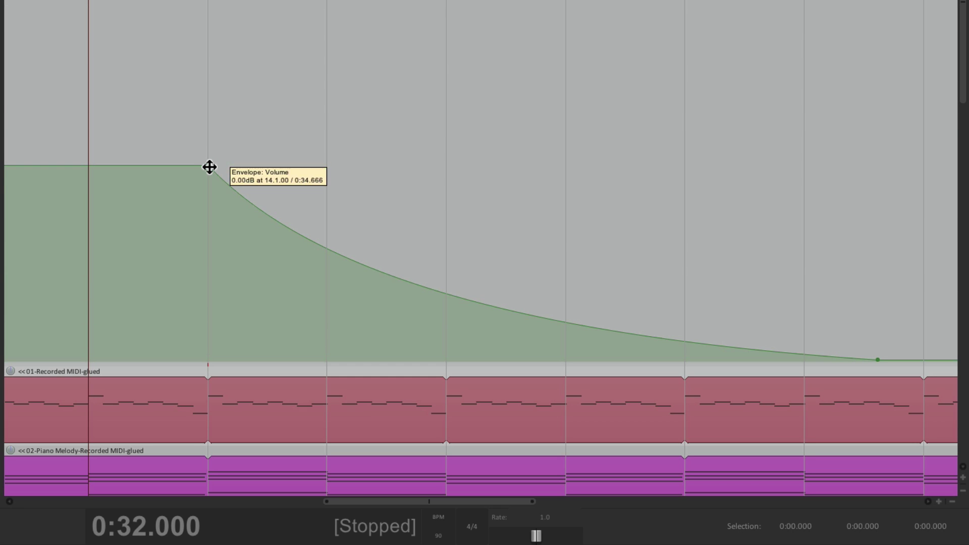
Step: Try moving the fade's start and end points together along one axis only, dragging from the start point
left_click(878, 360)
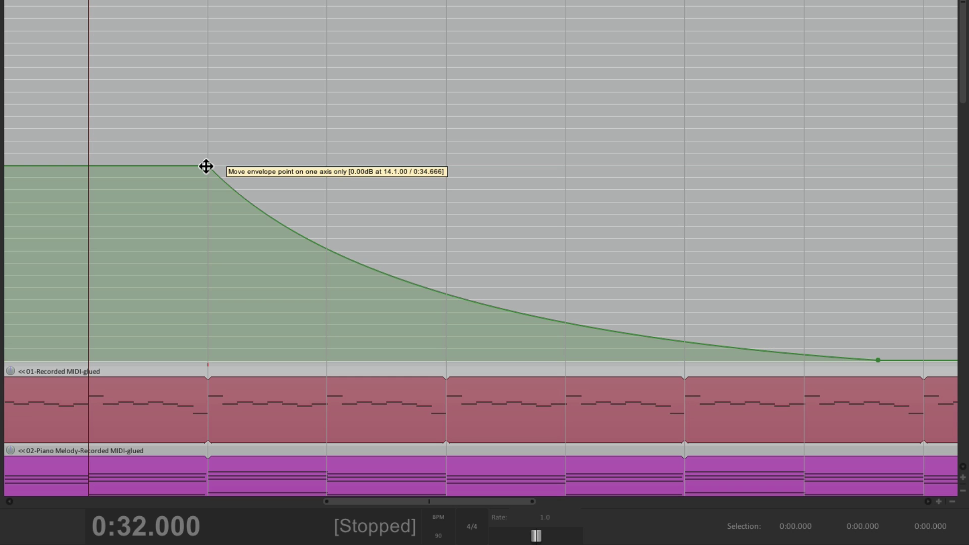
mouse_move(206, 166)
left_mouse_down()
mouse_move(208, 121)
mouse_move(202, 159)
mouse_move(247, 134)
mouse_move(222, 143)
mouse_move(215, 182)
left_mouse_up()
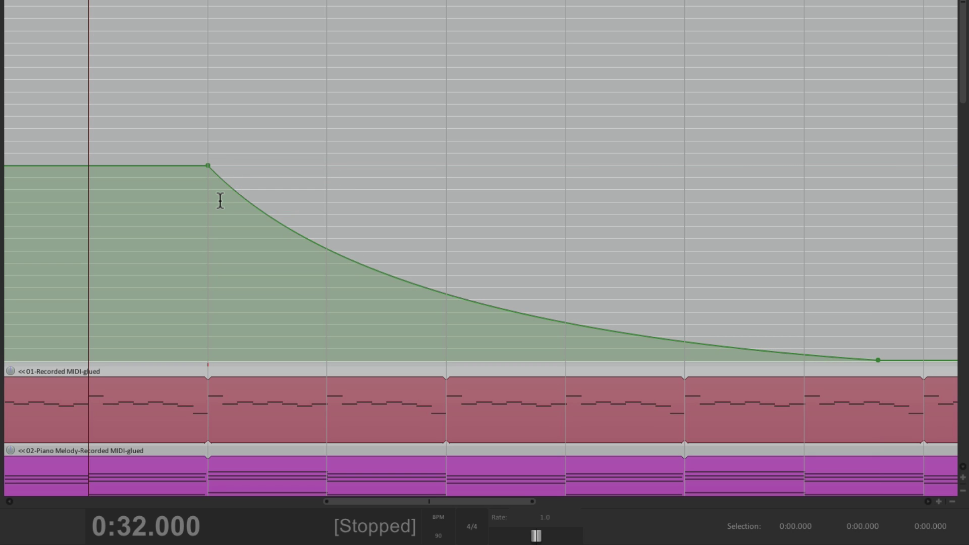
scroll(199, 78, "down", 4)
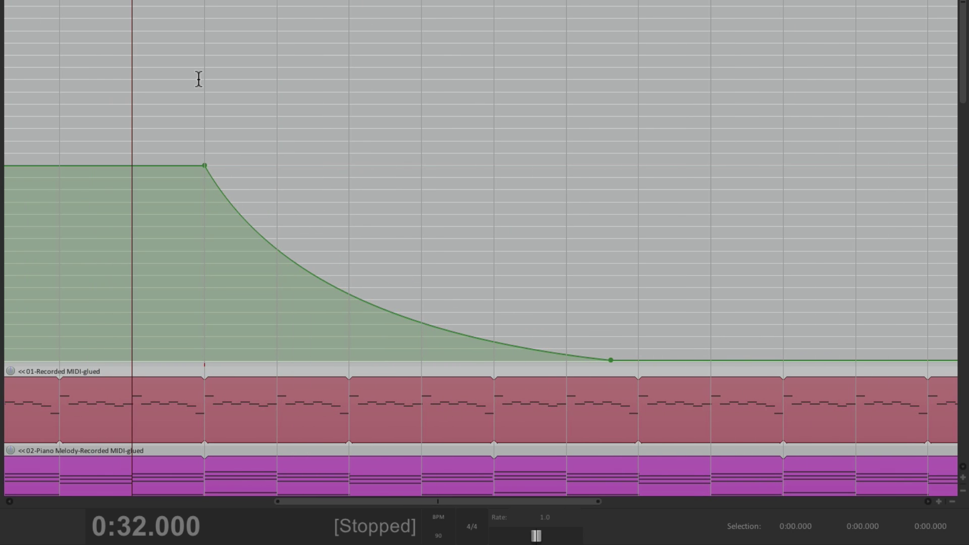
mouse_move(203, 167)
left_mouse_down()
mouse_move(271, 180)
mouse_move(166, 173)
mouse_move(320, 179)
mouse_move(208, 178)
left_mouse_up()
Step: Play back the fade from the edit cursor at 0:32.000
scroll(143, 174, "up", 2)
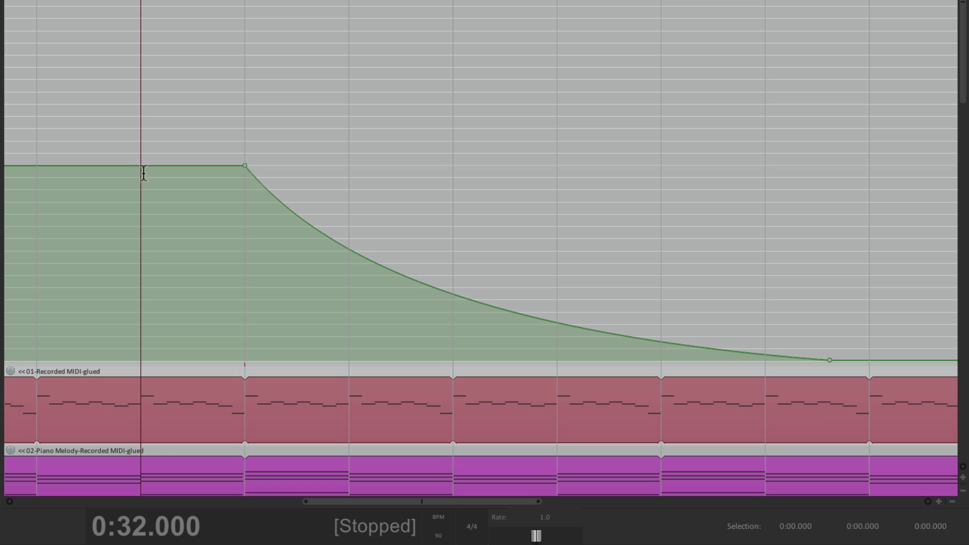
key("space")
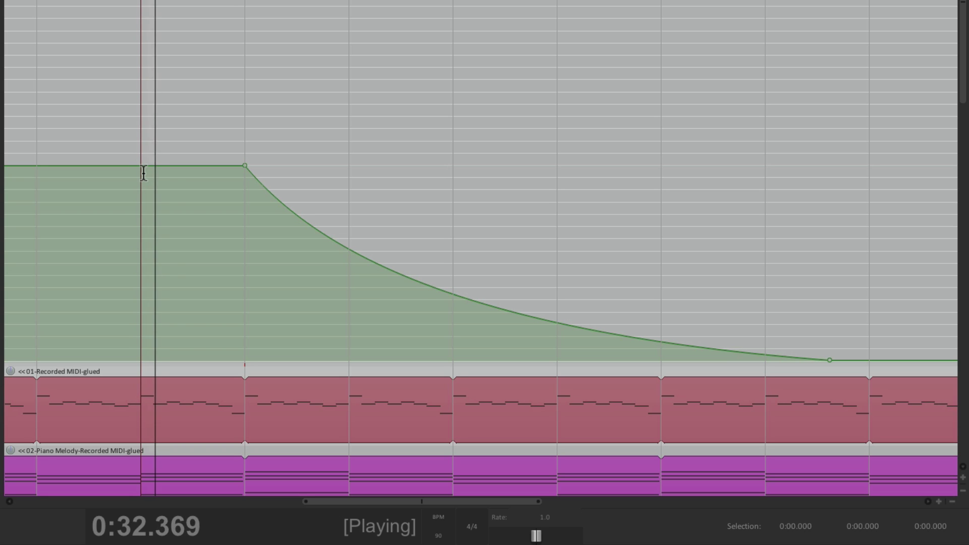